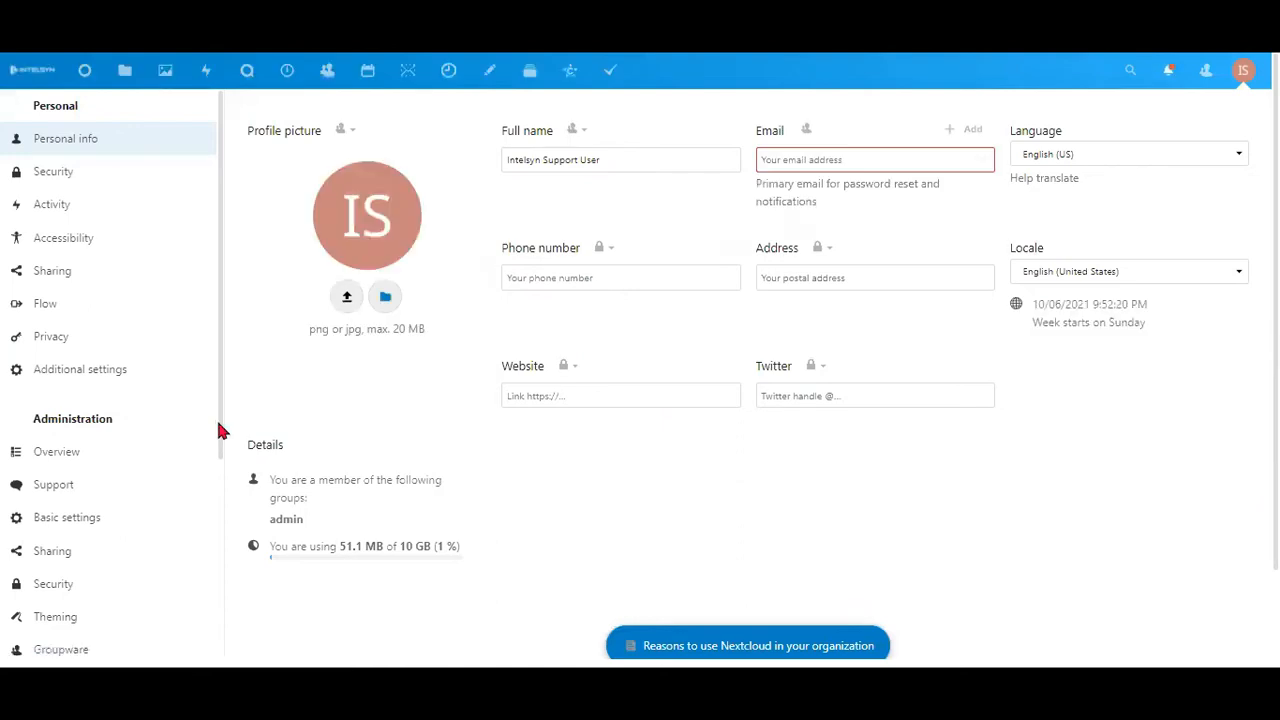
- Open the Approval workflows administration settings and review the Leave Application workflow's tags, requesters and approvers, plus the hidden-tag creation field
left_click_drag(220, 430, 207, 584)
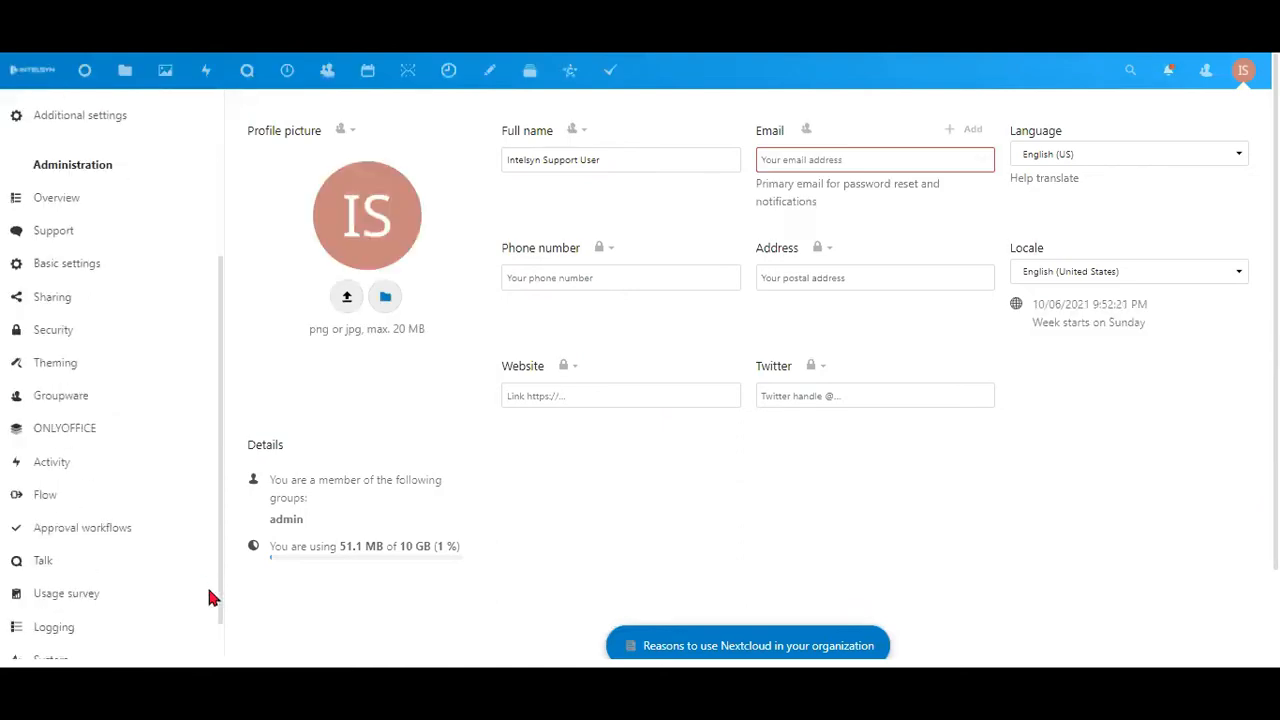
left_click(90, 540)
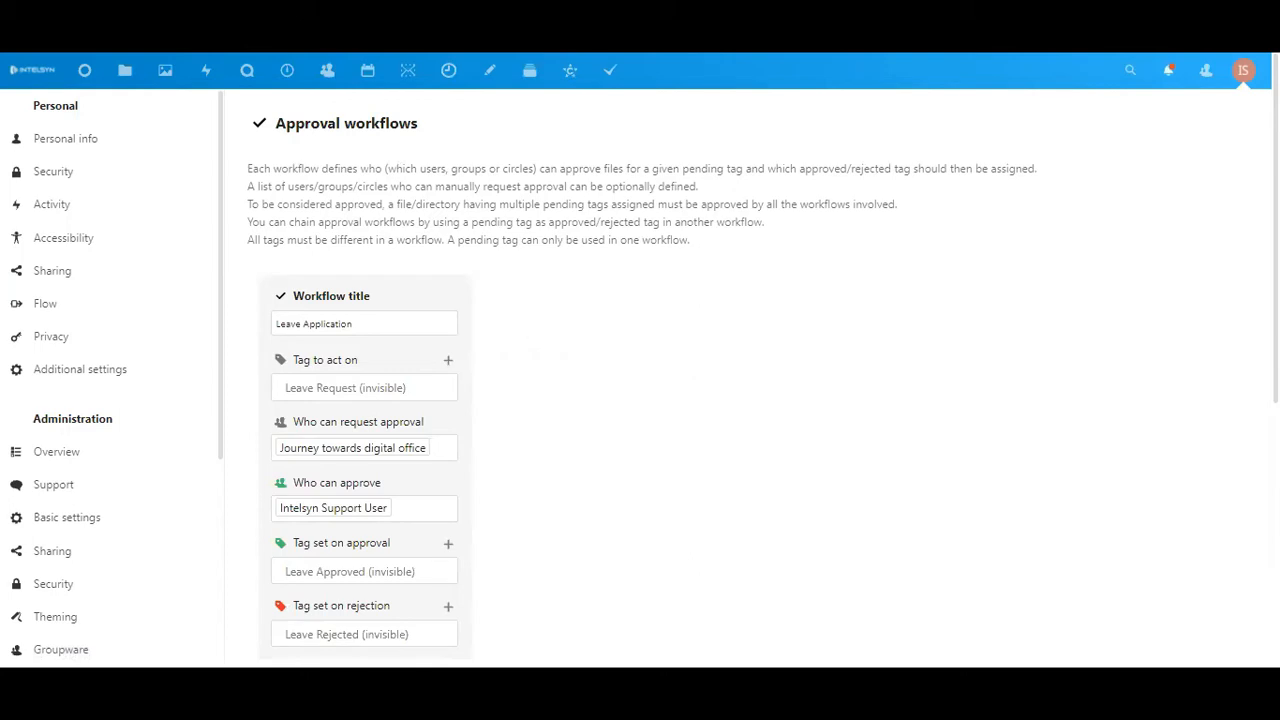
scroll(750, 370, "down", 3)
scroll(750, 370, "up", 1)
scroll(750, 370, "down", 1)
scroll(750, 370, "up", 1)
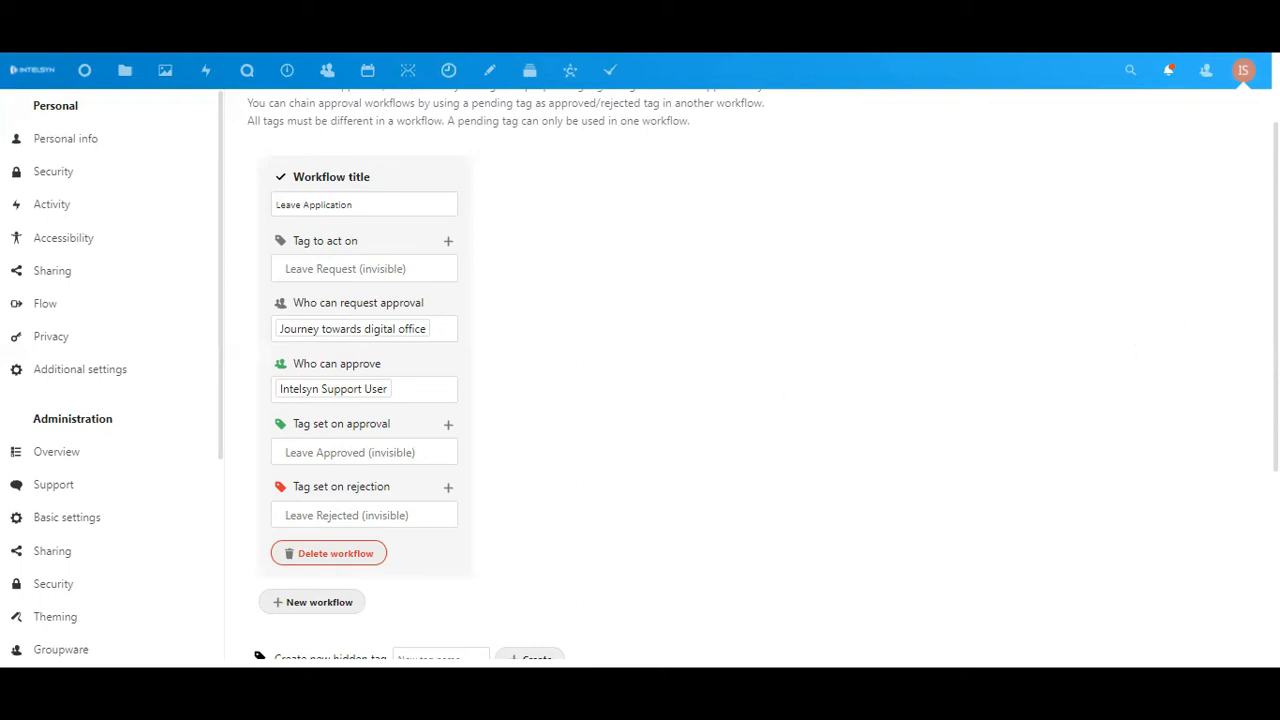
scroll(697, 403, "down", 3)
left_click(409, 503)
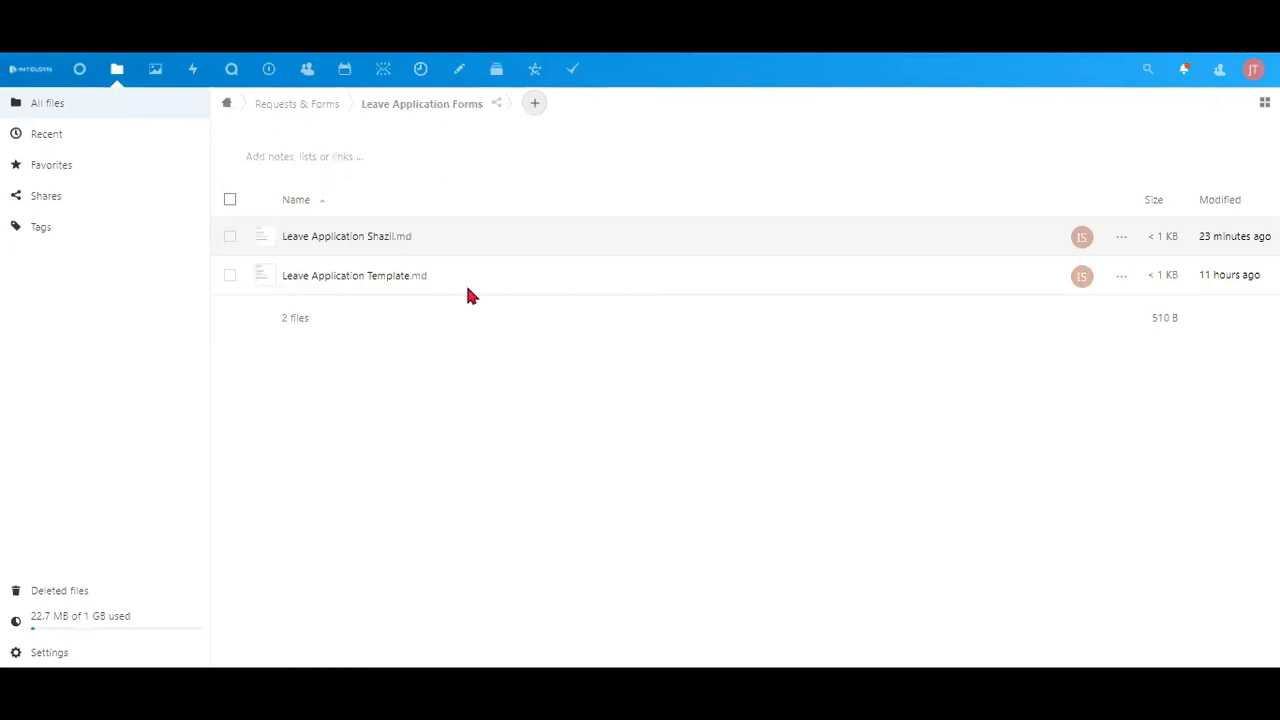
- From the requester's account, view the applicant's completed leave form in Requests & Forms > Leave Application Forms, and close it
left_click(227, 108)
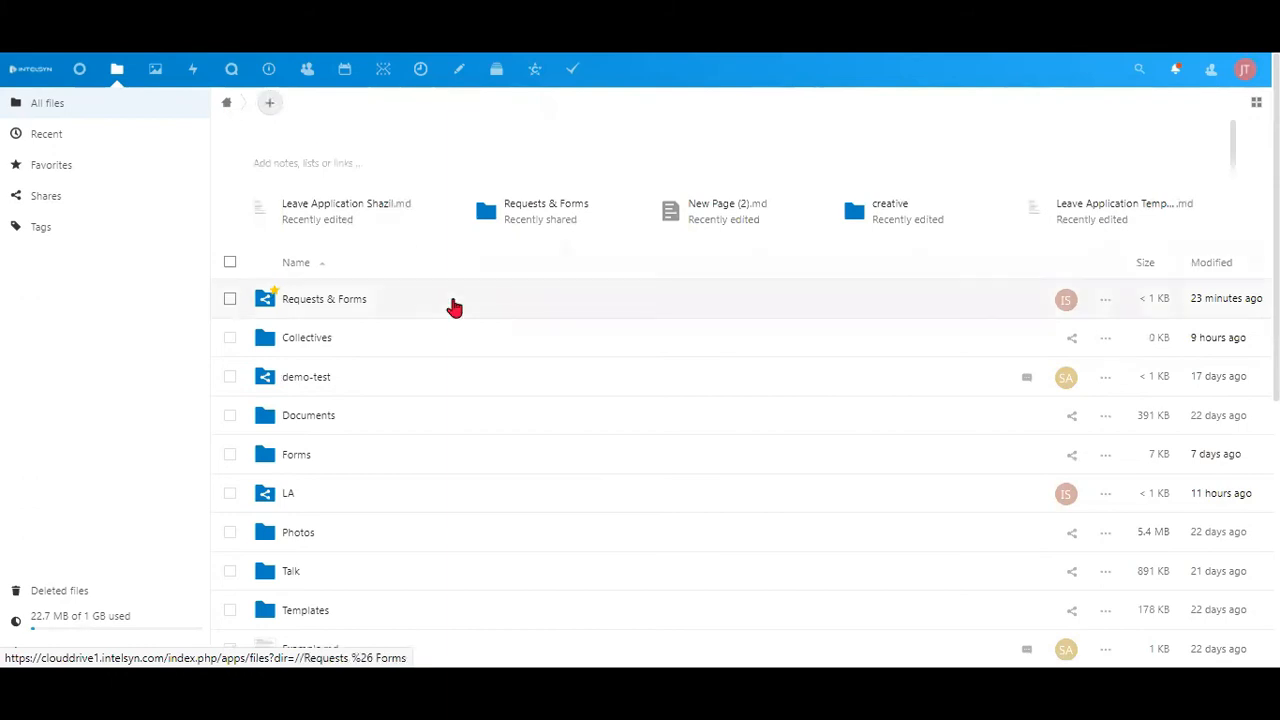
left_click(453, 307)
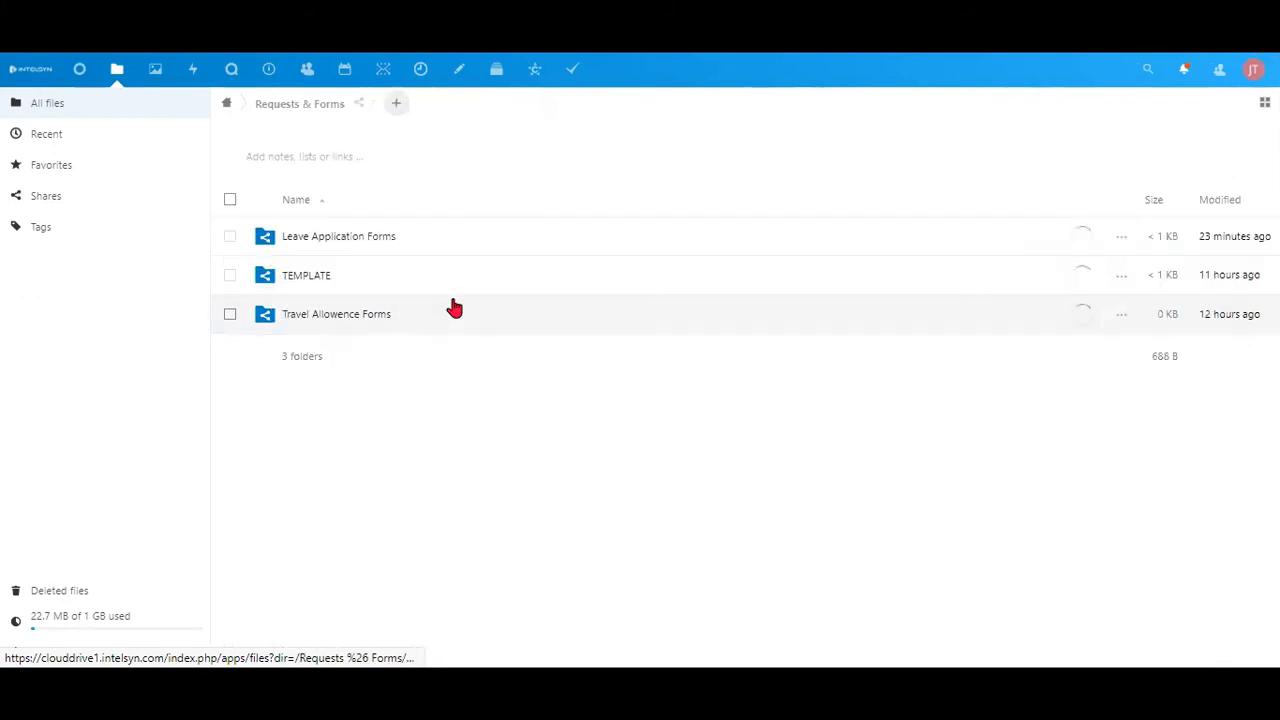
left_click(535, 254)
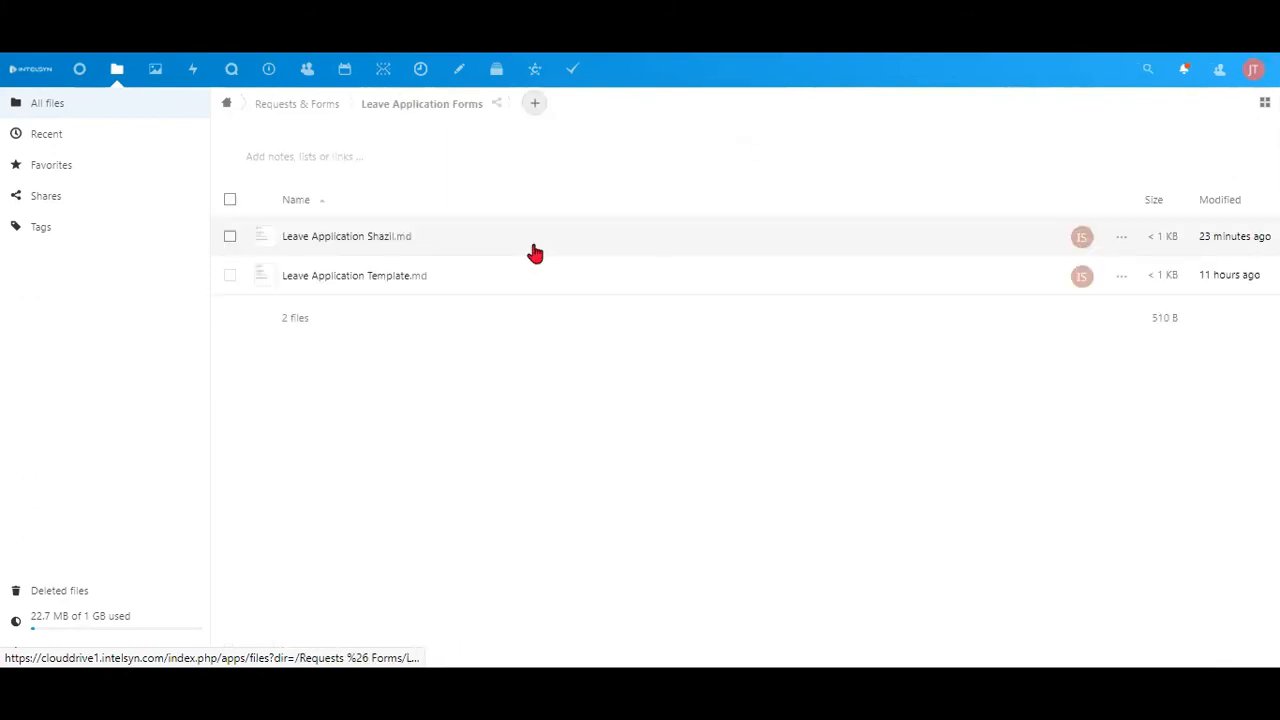
left_click(386, 250)
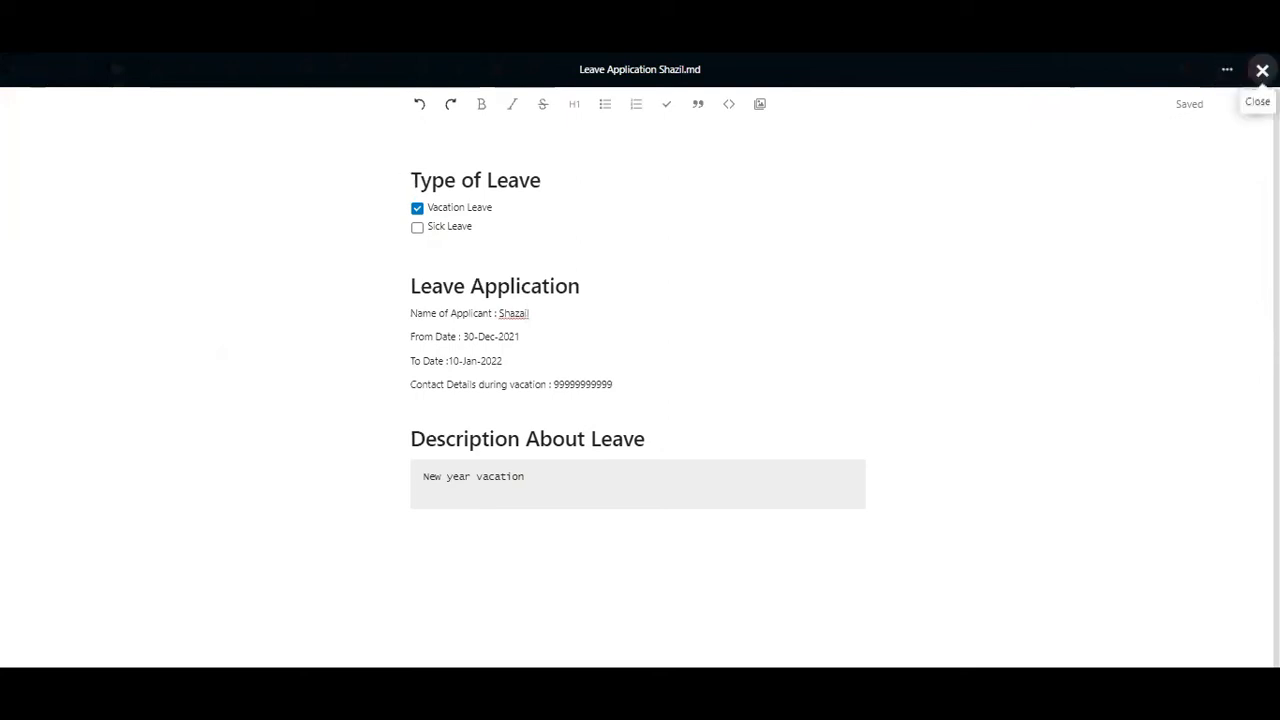
left_click(1262, 70)
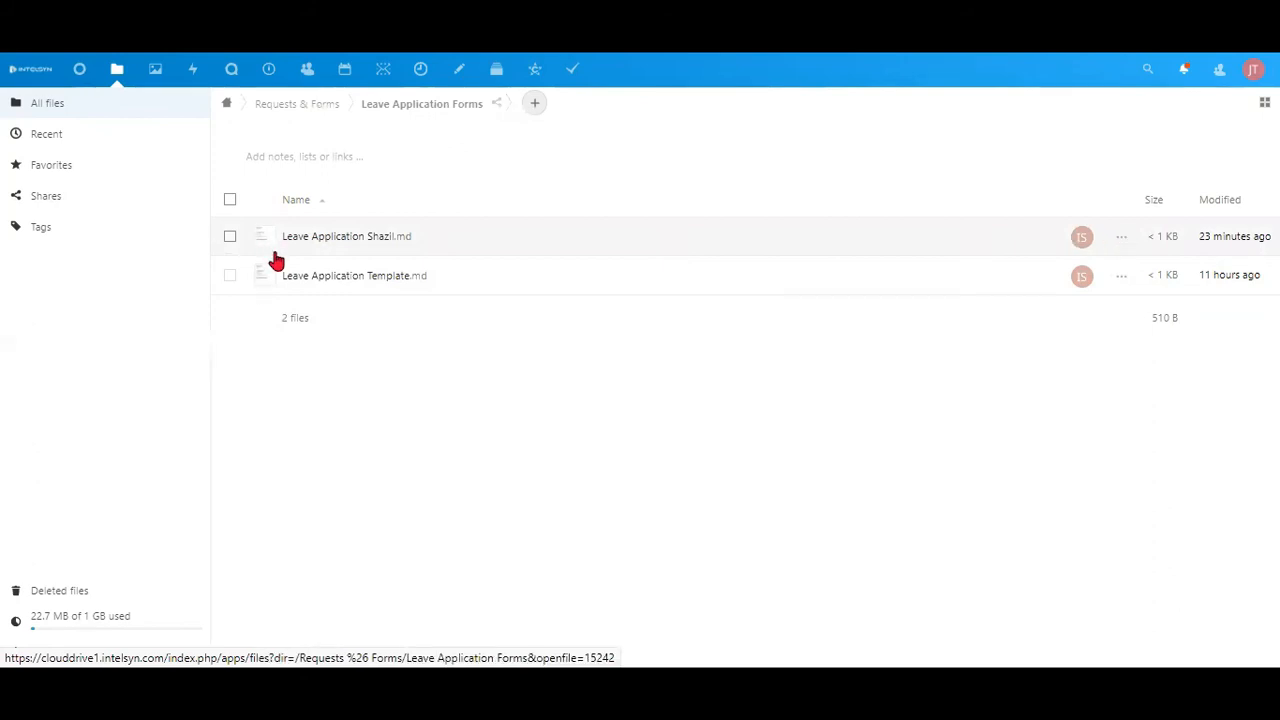
- Request approval for the applicant's leave form using the Leave Application workflow
left_click(1122, 242)
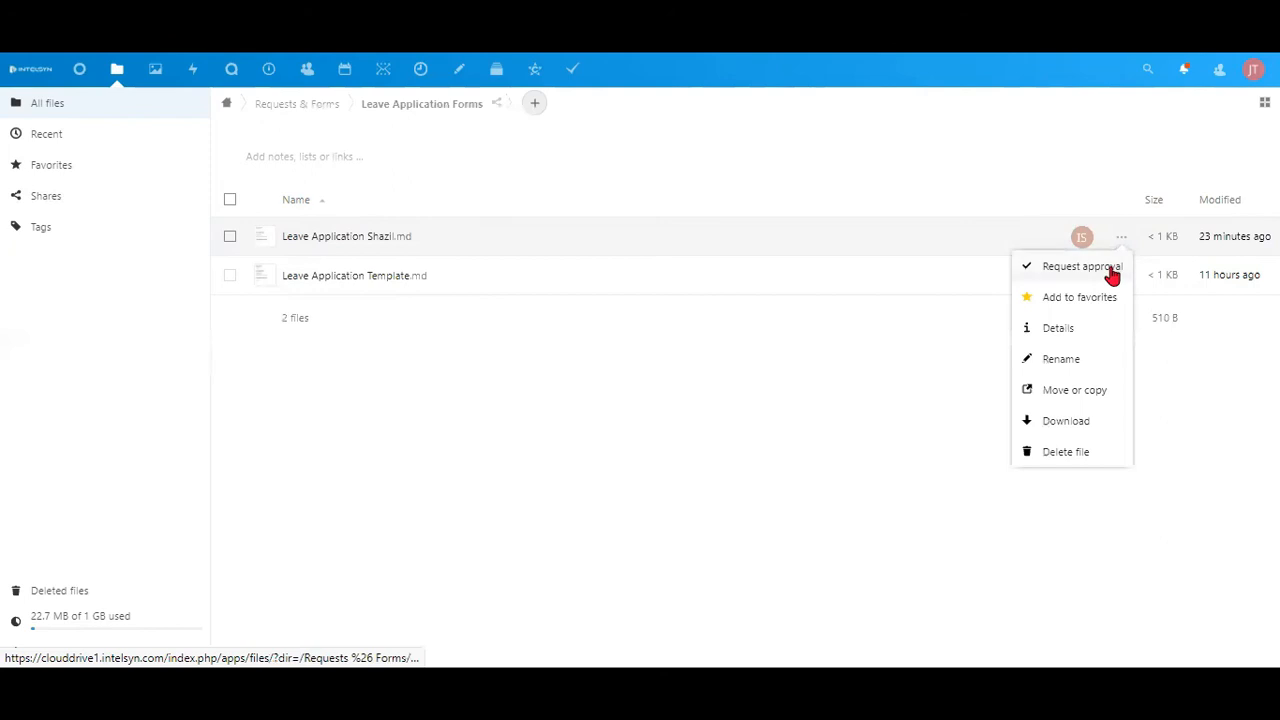
left_click(1112, 274)
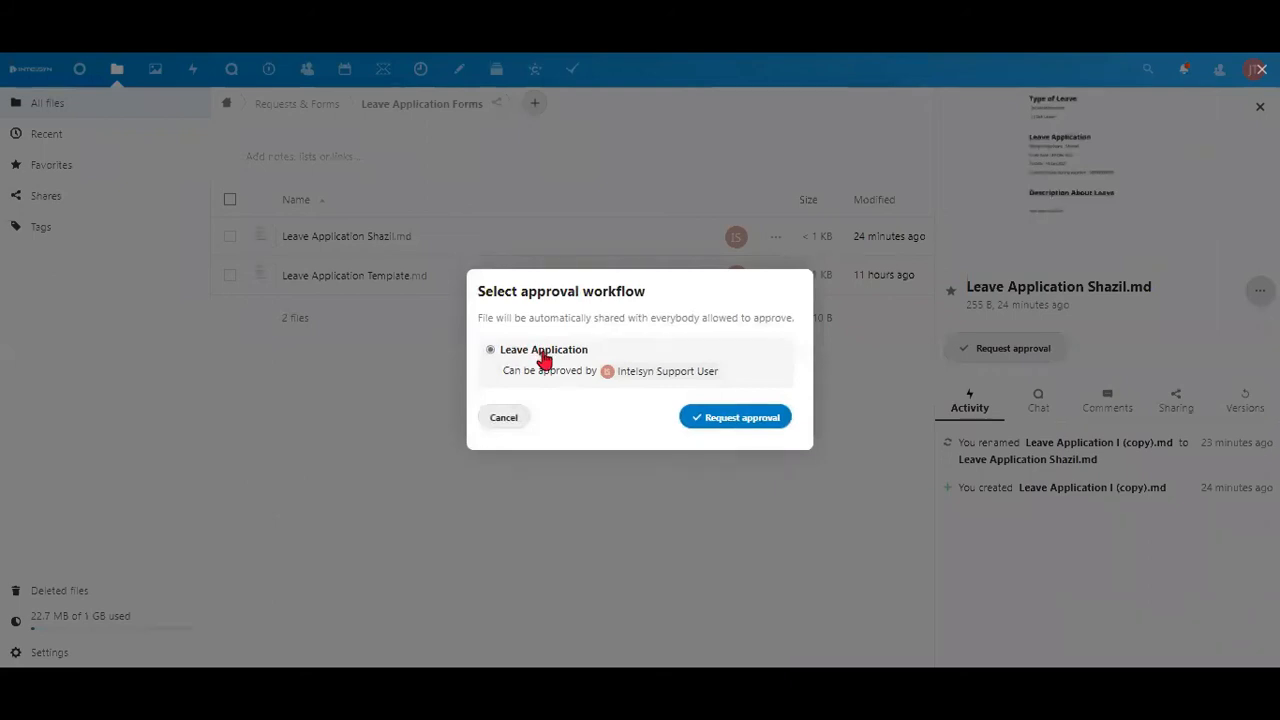
left_click(698, 424)
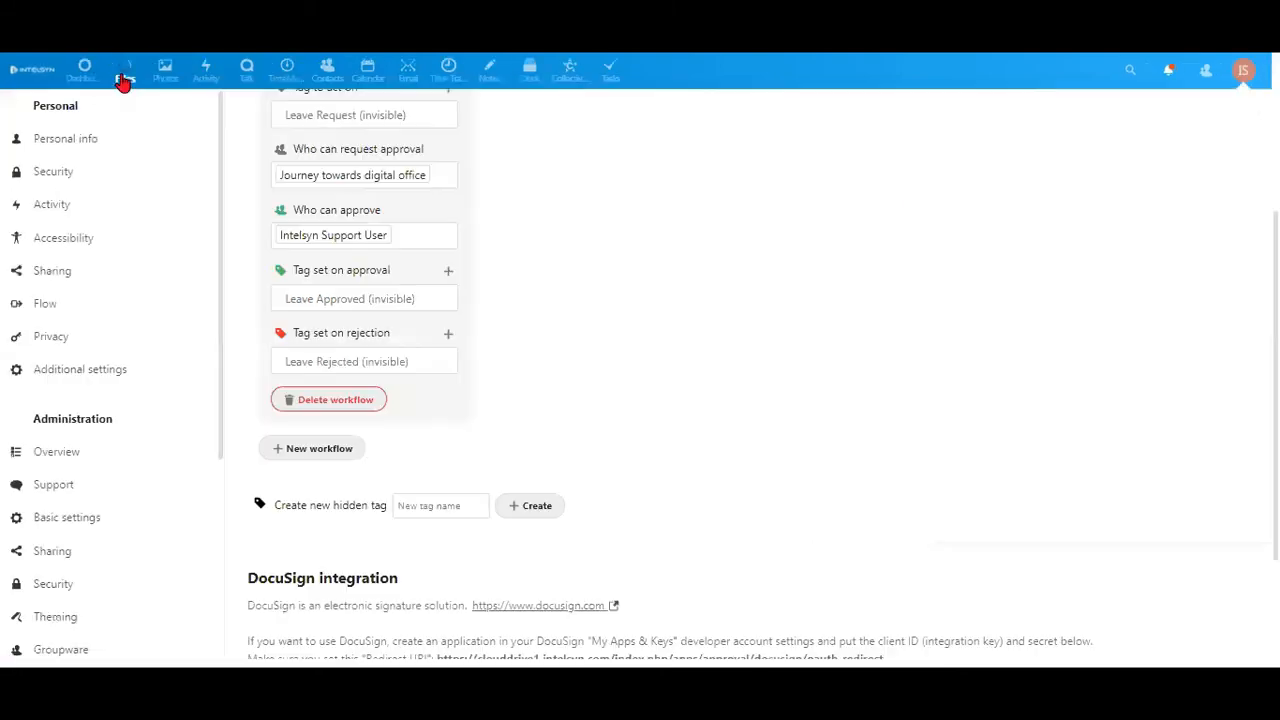
- In the approver's account, open the Leave Application Forms folder inside Requests & Forms
left_click(122, 78)
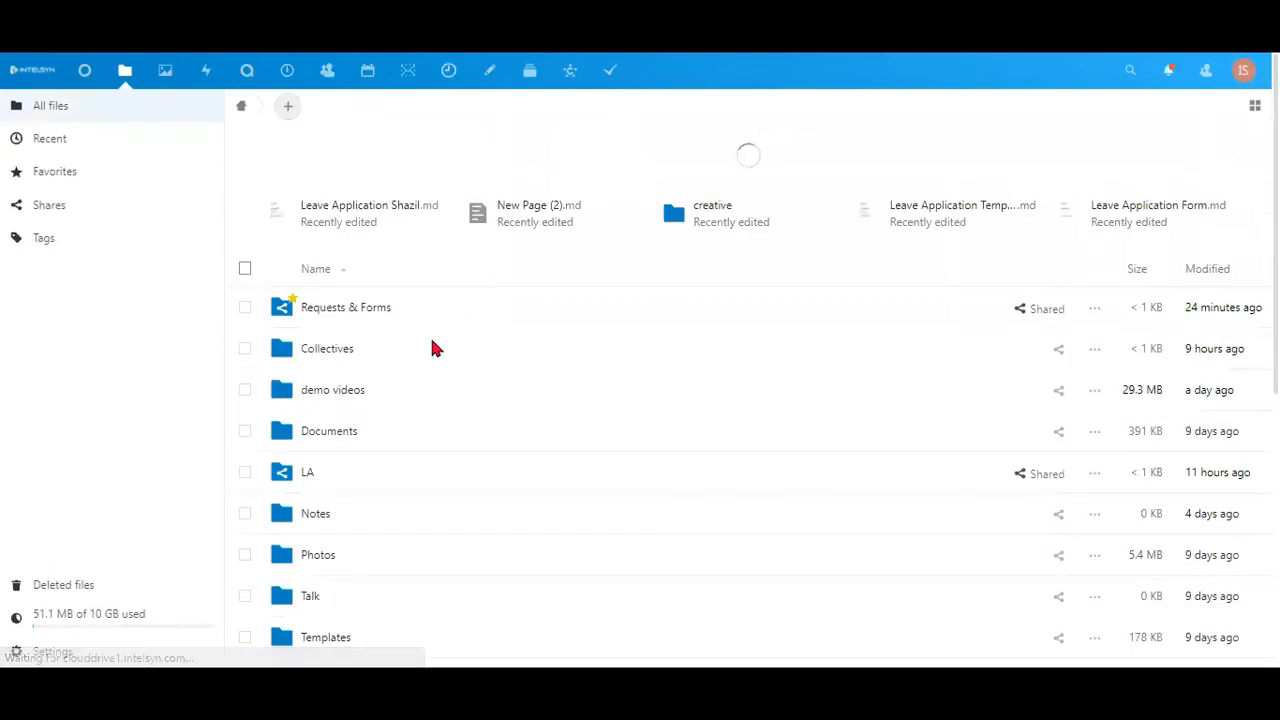
left_click(495, 317)
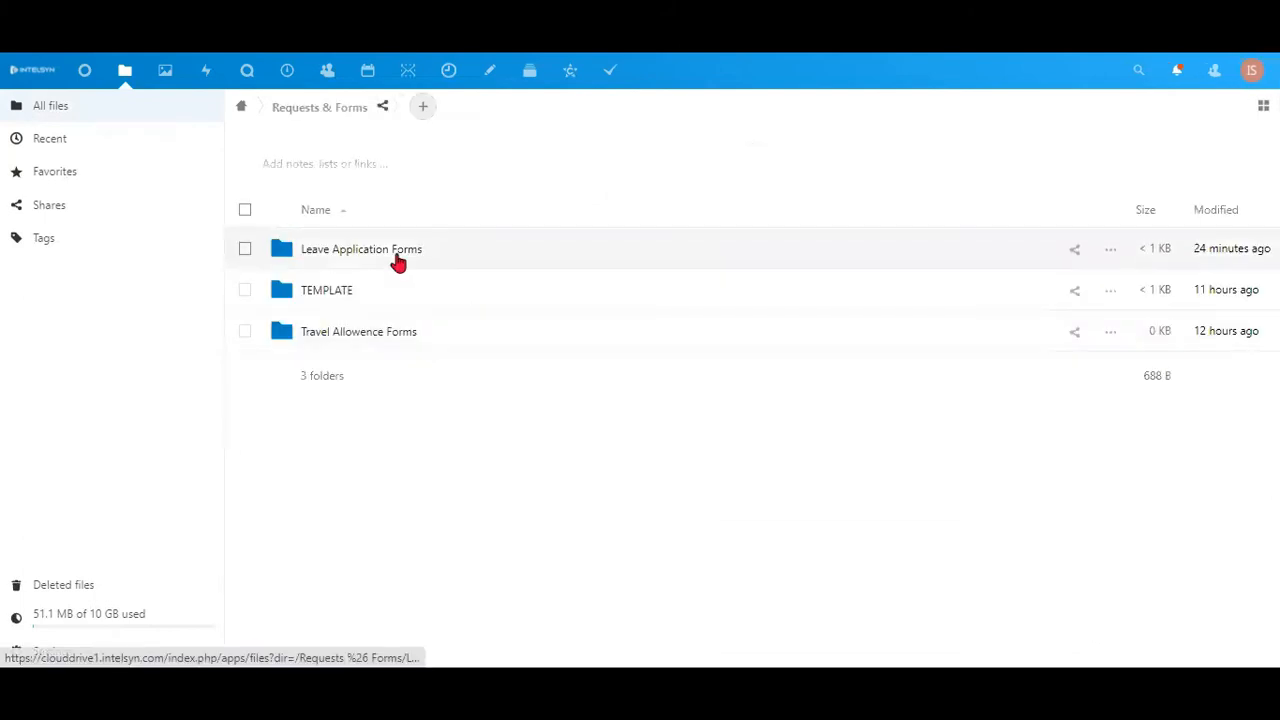
left_click(398, 261)
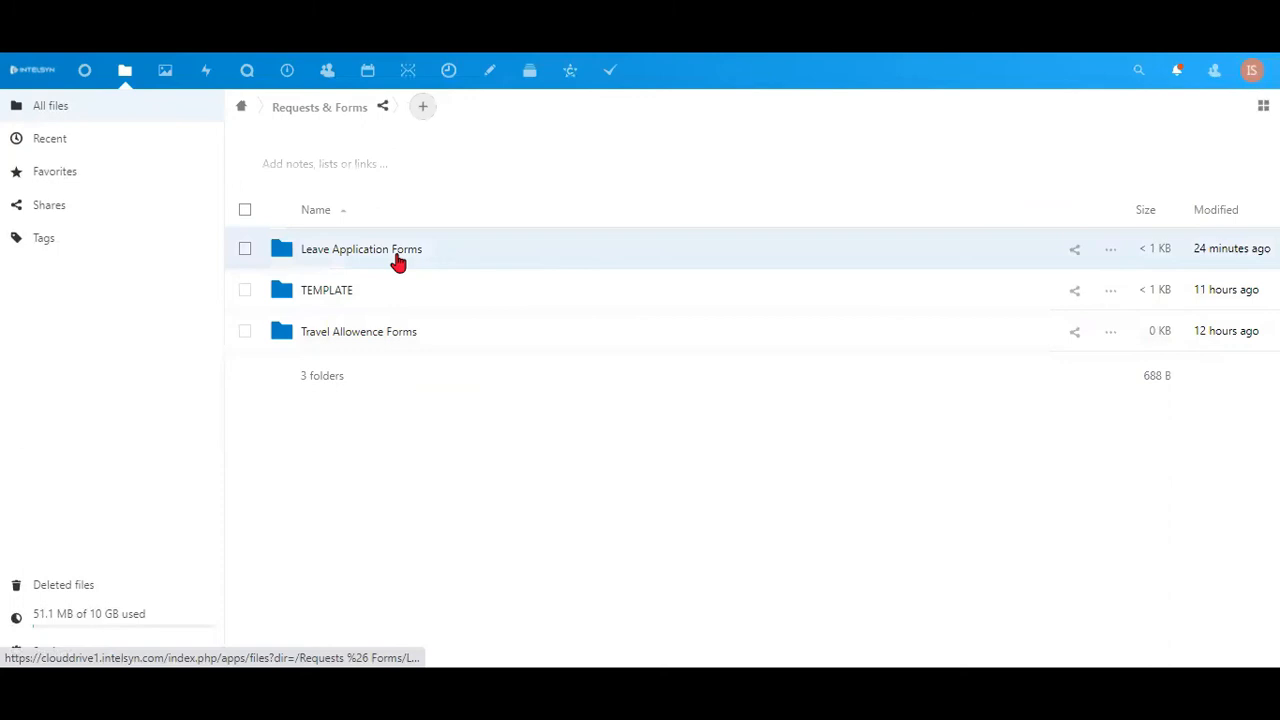
left_click(398, 261)
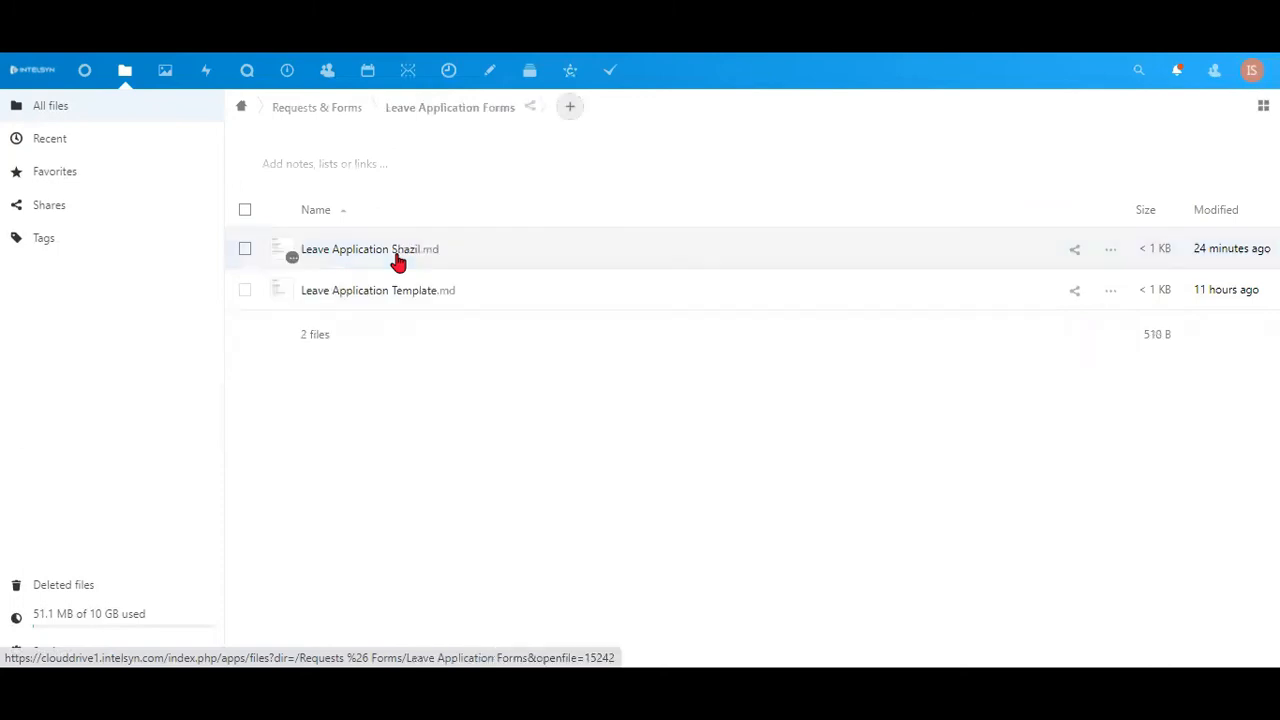
- Open the details and content of the applicant's pending leave form, approve it, and close the document
left_click(1111, 250)
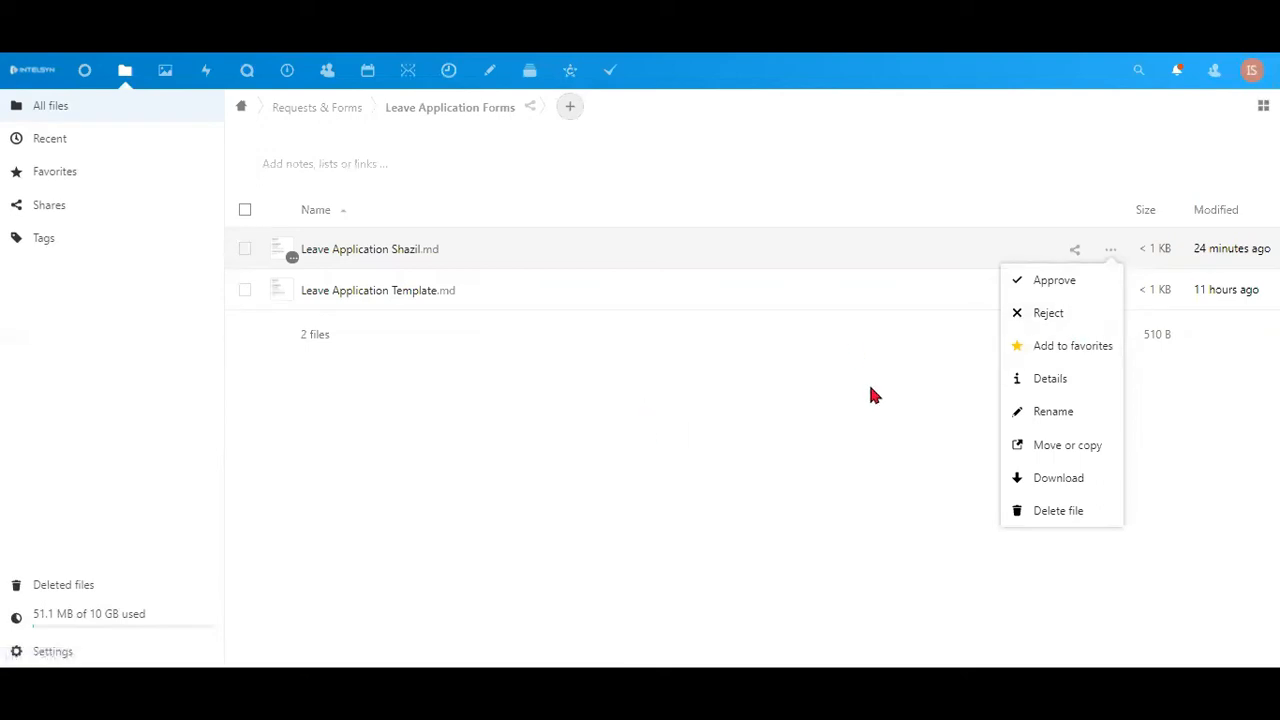
left_click(1093, 379)
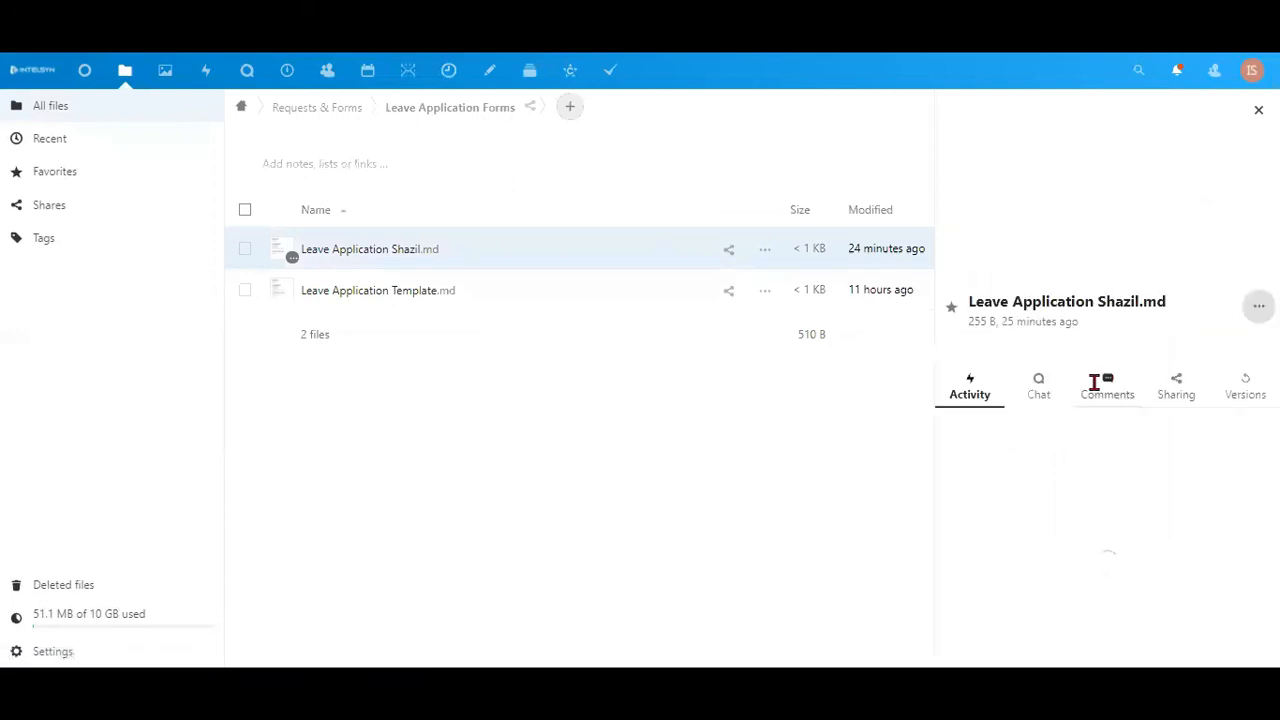
left_click(565, 244)
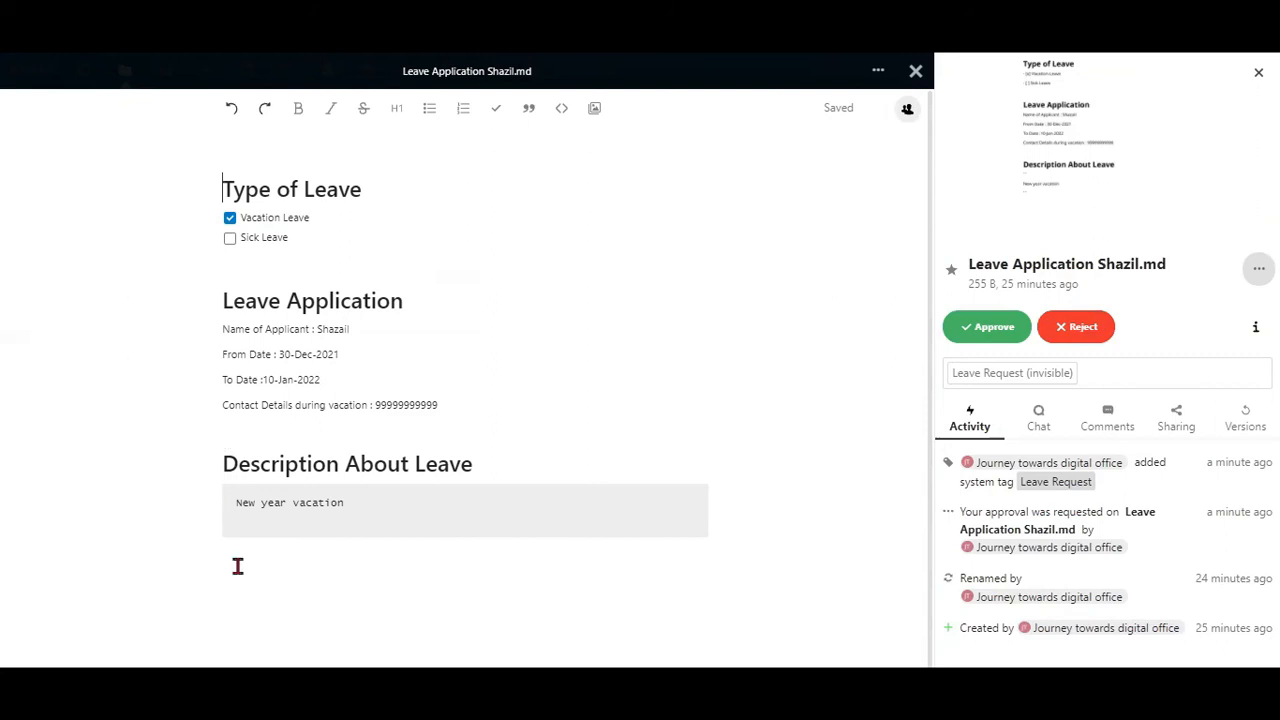
left_click(987, 331)
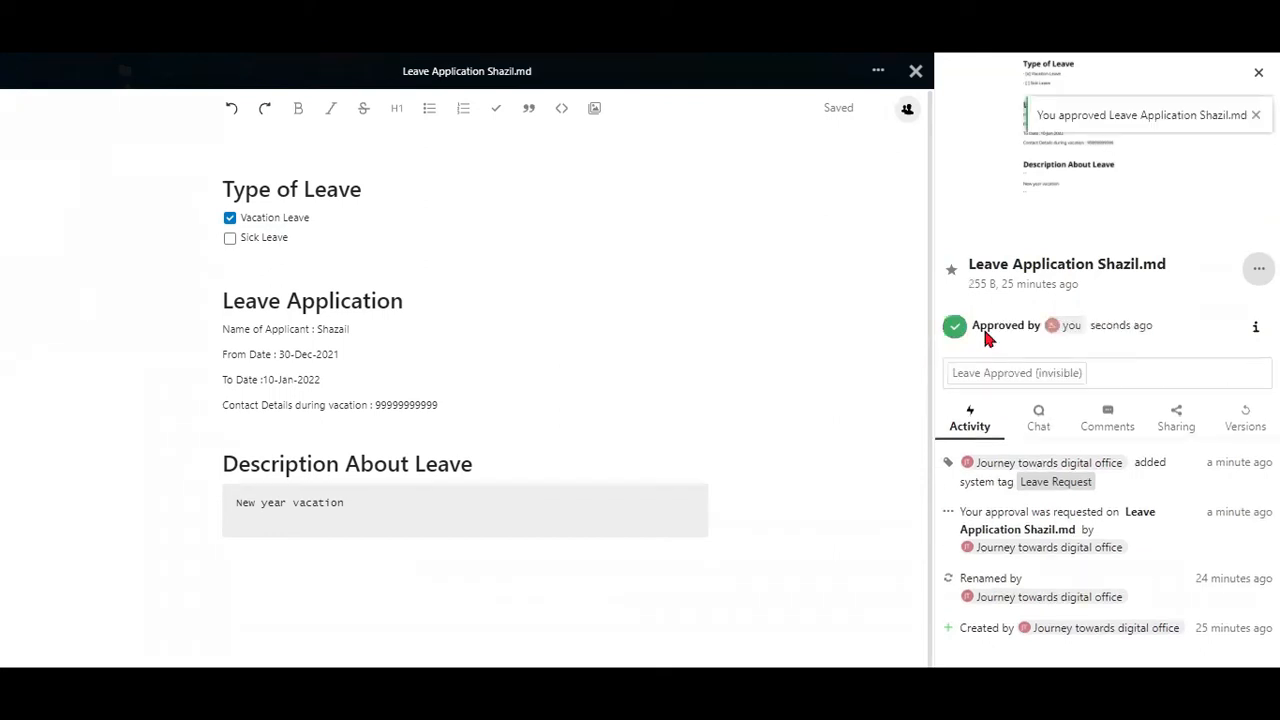
left_click(915, 72)
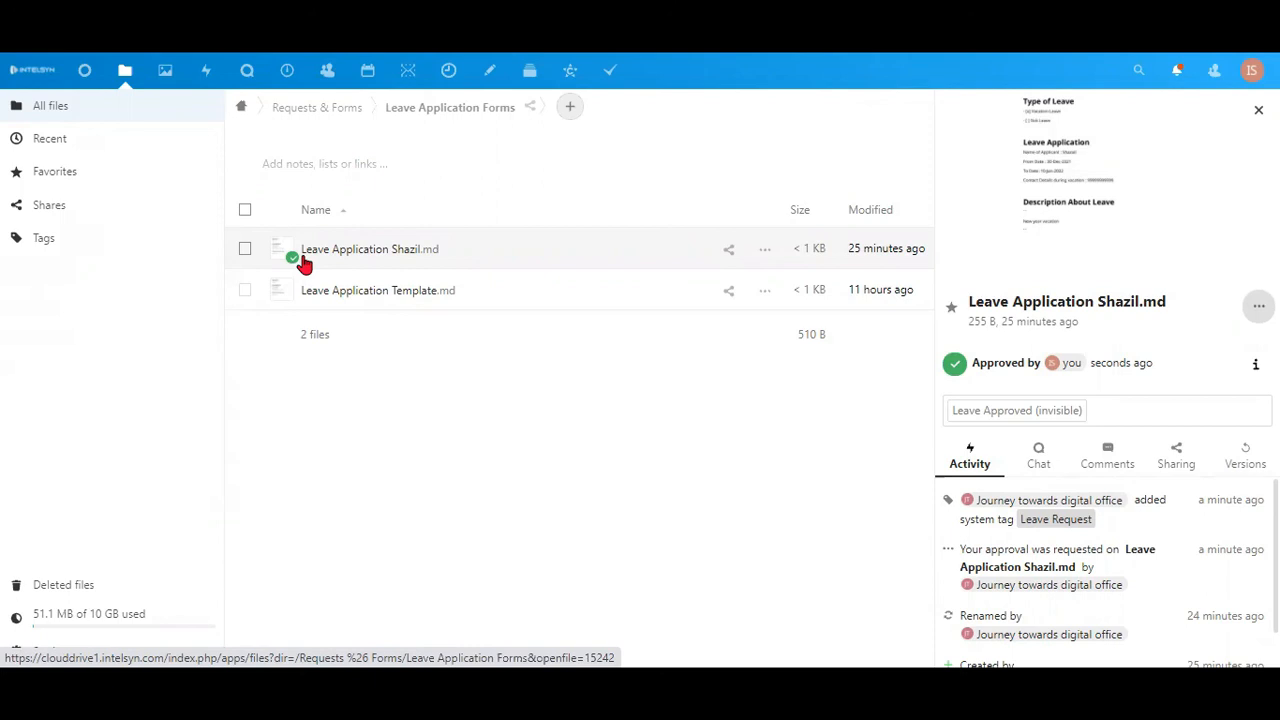
- Filter the tagged files by the Leave Request tag
left_click(139, 258)
left_click(391, 102)
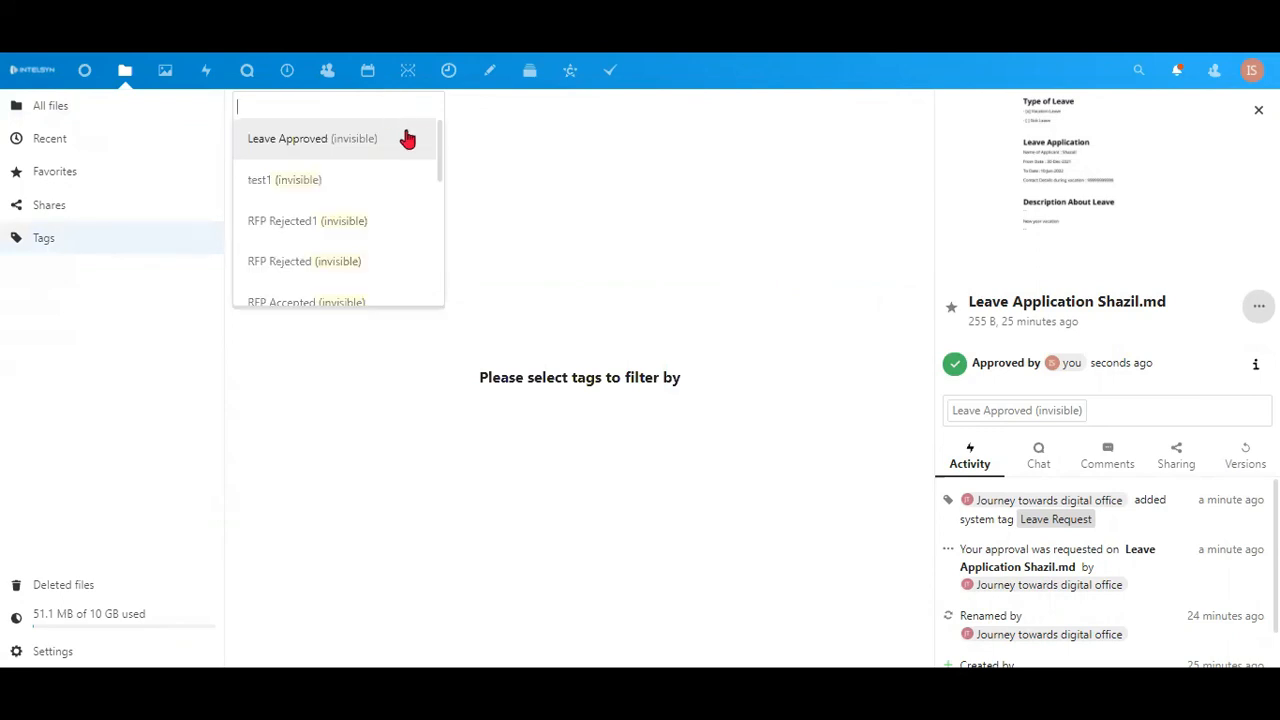
left_click_drag(443, 151, 449, 240)
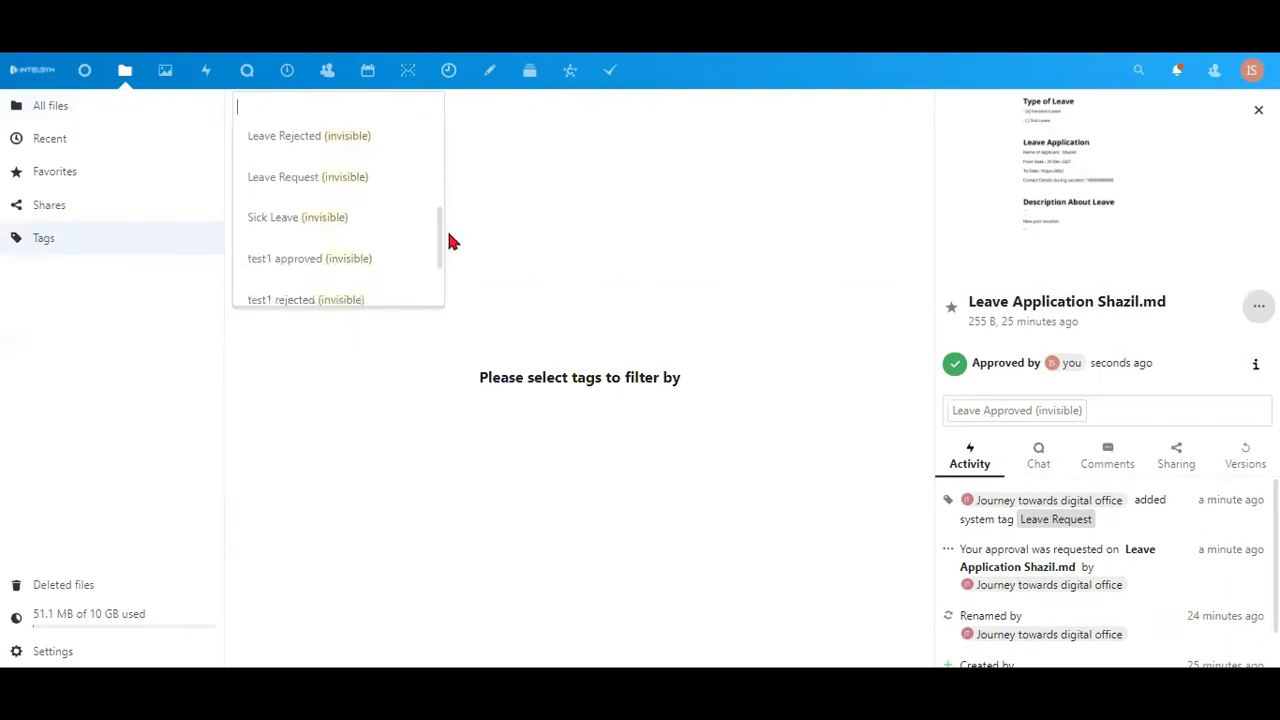
left_click(372, 175)
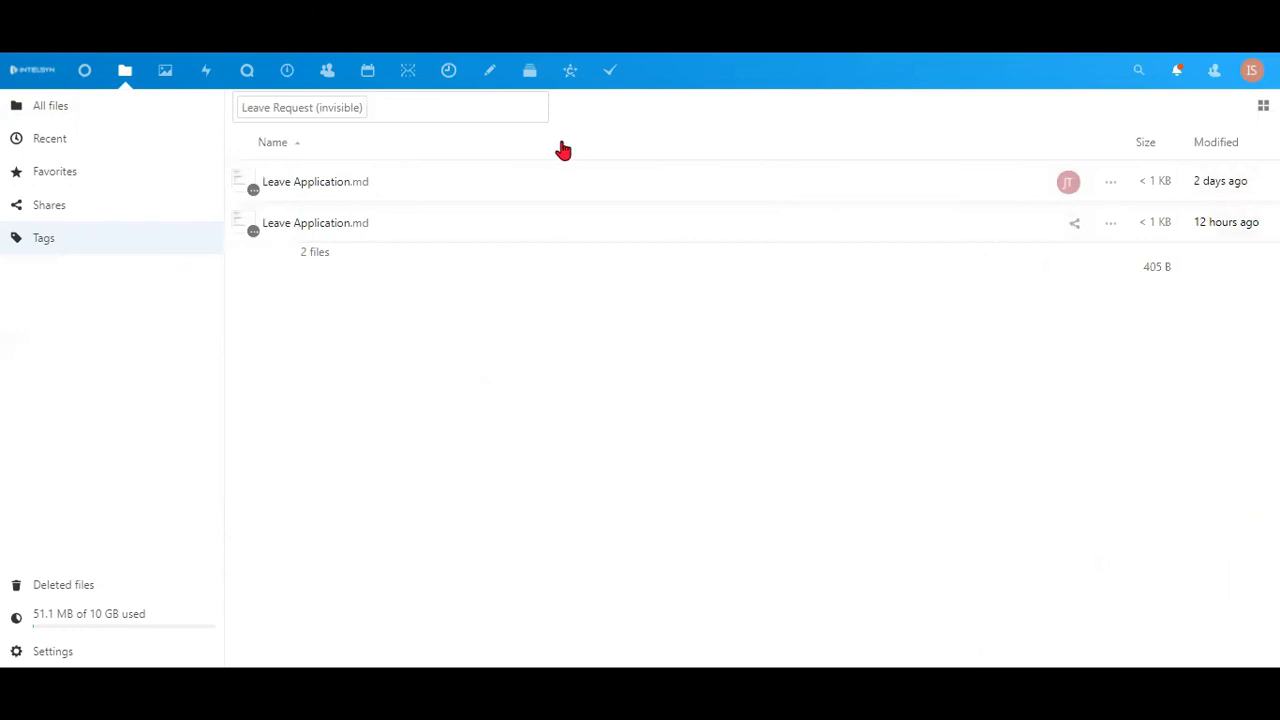
- Replace the Leave Request tag filter with the Leave Approved tag
left_click(404, 108)
key("BackSpace")
key("BackSpace")
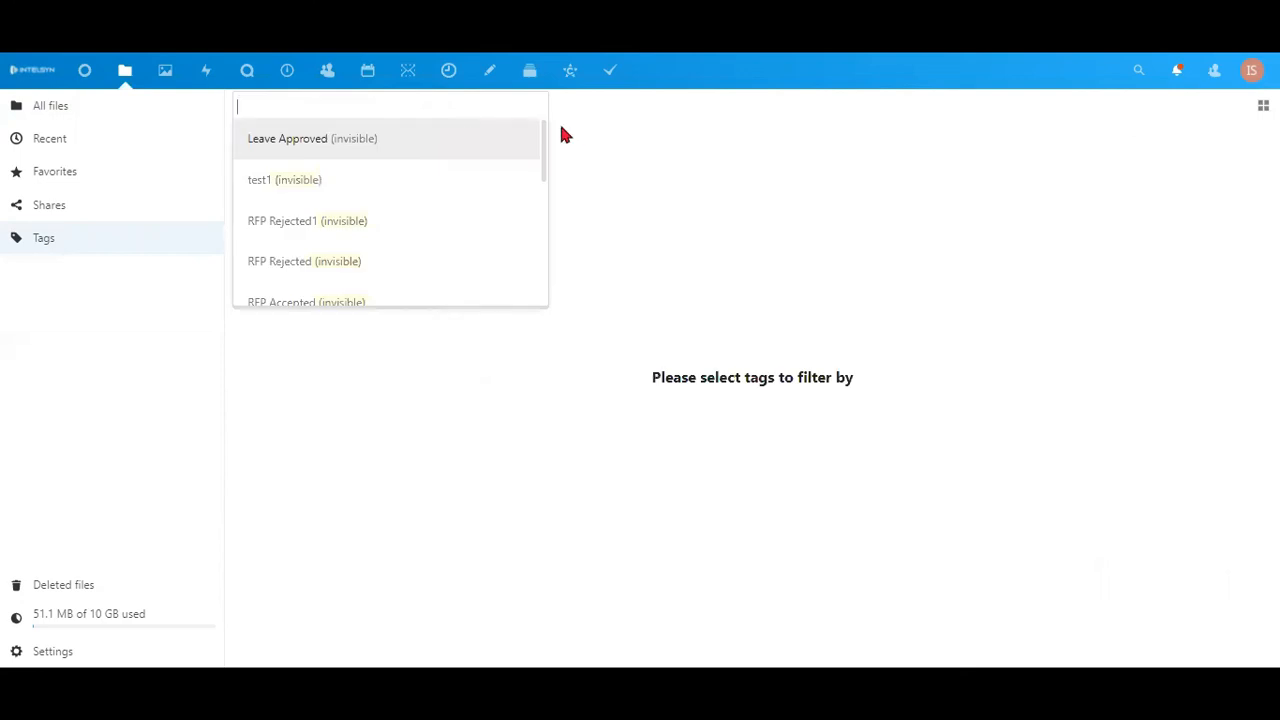
mouse_move(545, 126)
left_mouse_down()
mouse_move(551, 256)
mouse_move(578, 149)
mouse_move(565, 127)
left_mouse_up()
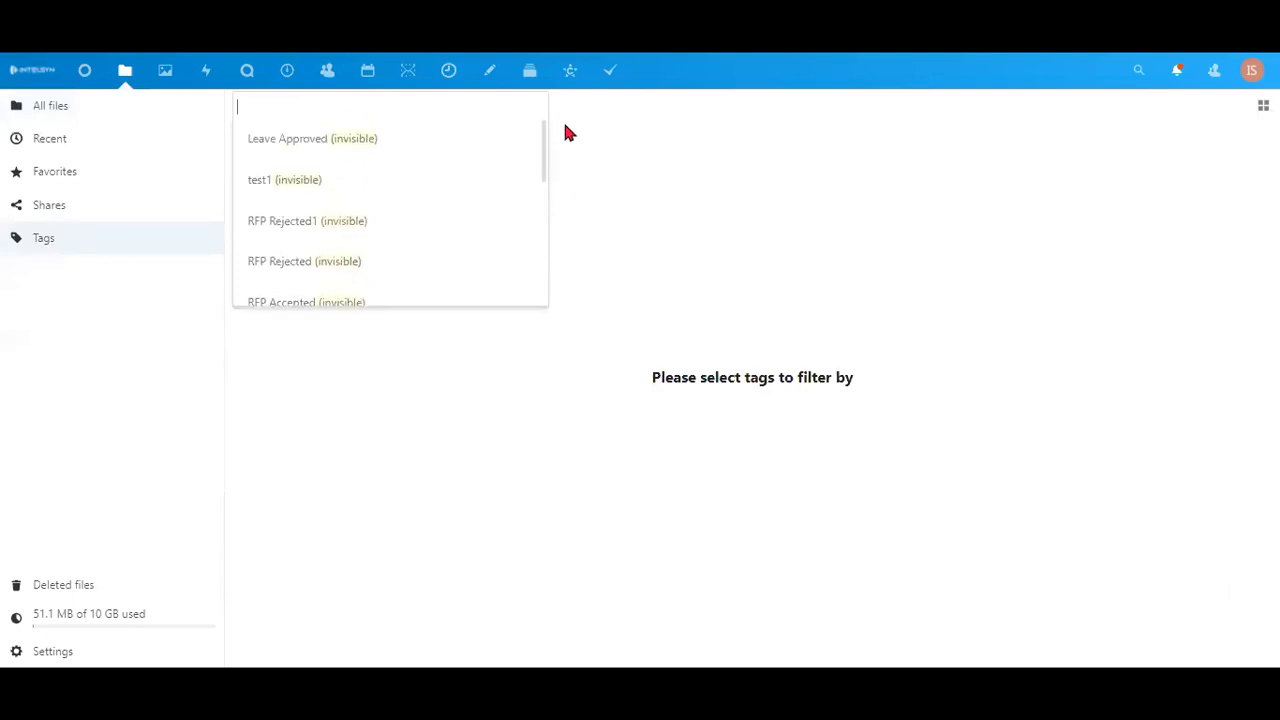
left_click(428, 145)
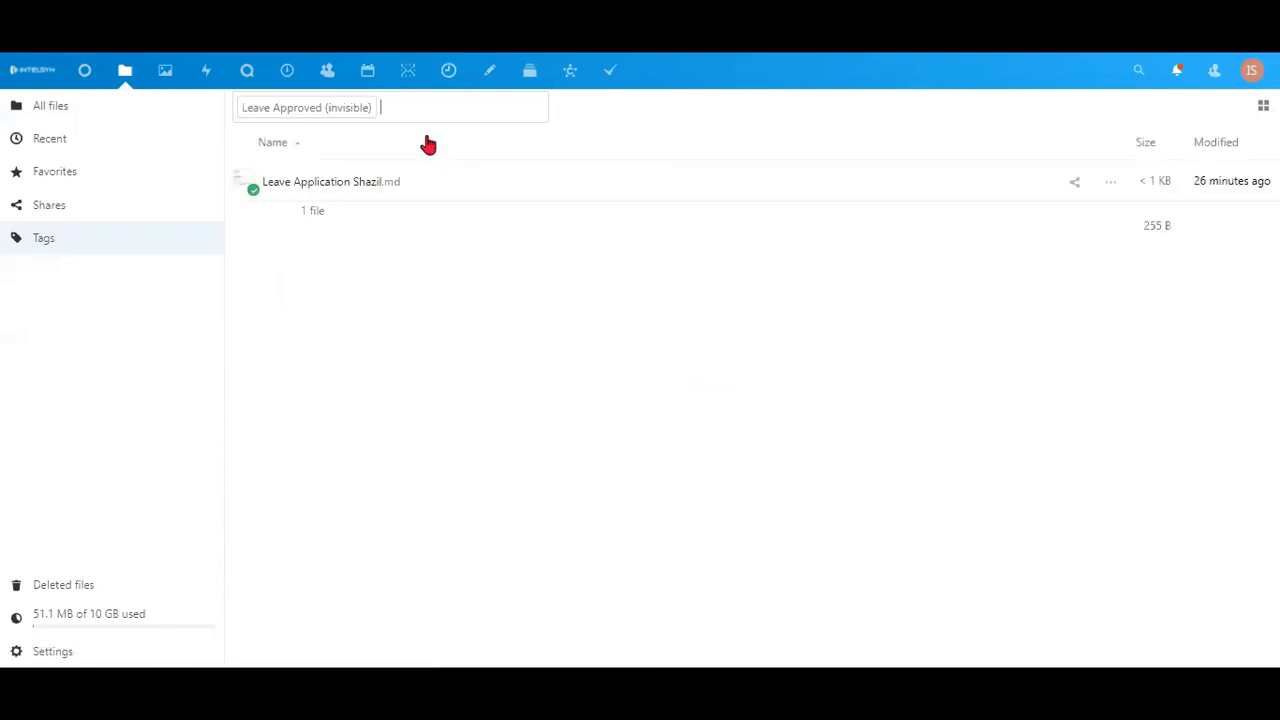